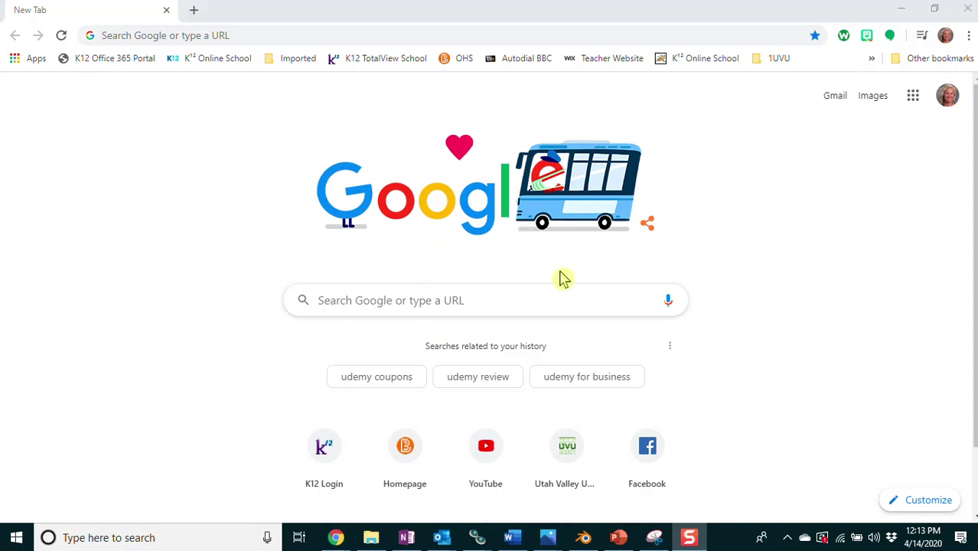
Search Google for 'bowling pin'
click(448, 299)
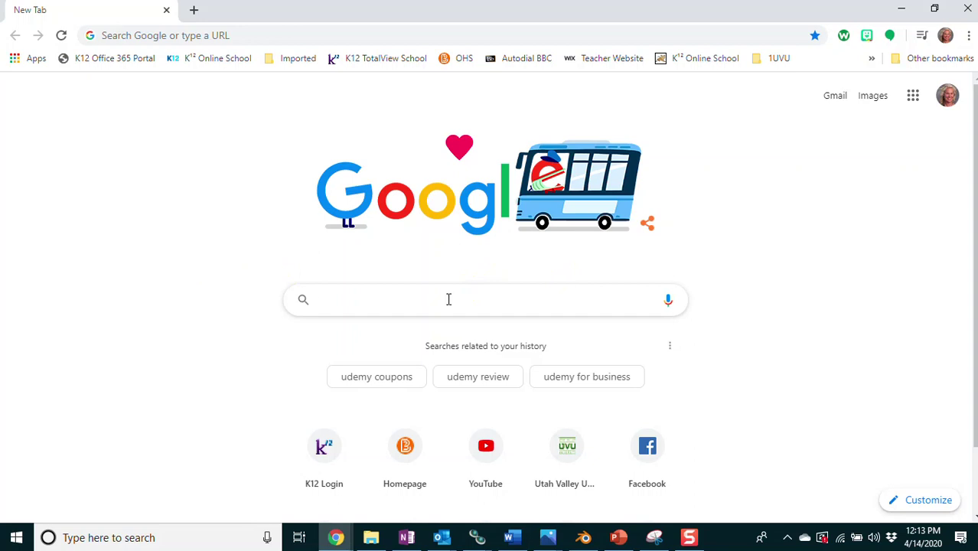
text(p)
key(BackSpace)
key(BackSpace)
text(bo)
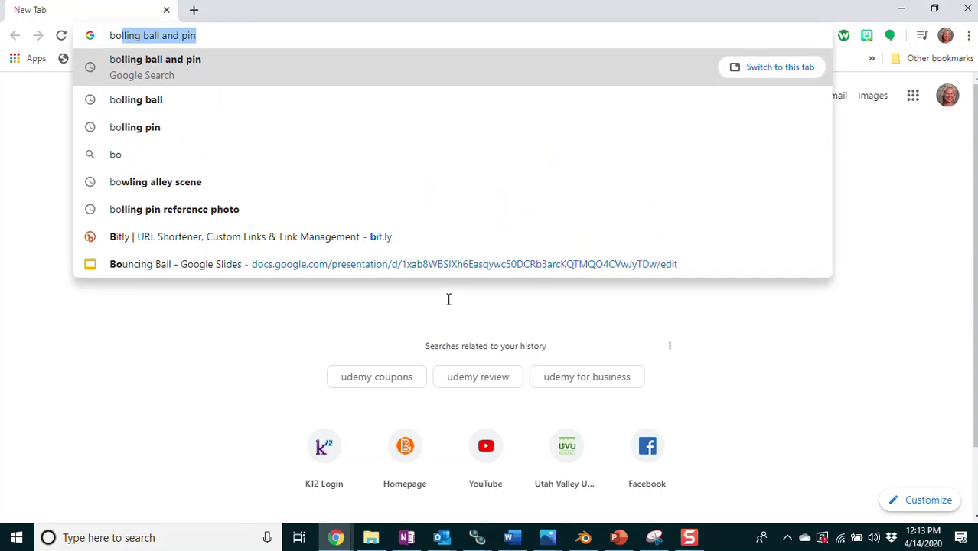
text(wling pin)
key(Return)
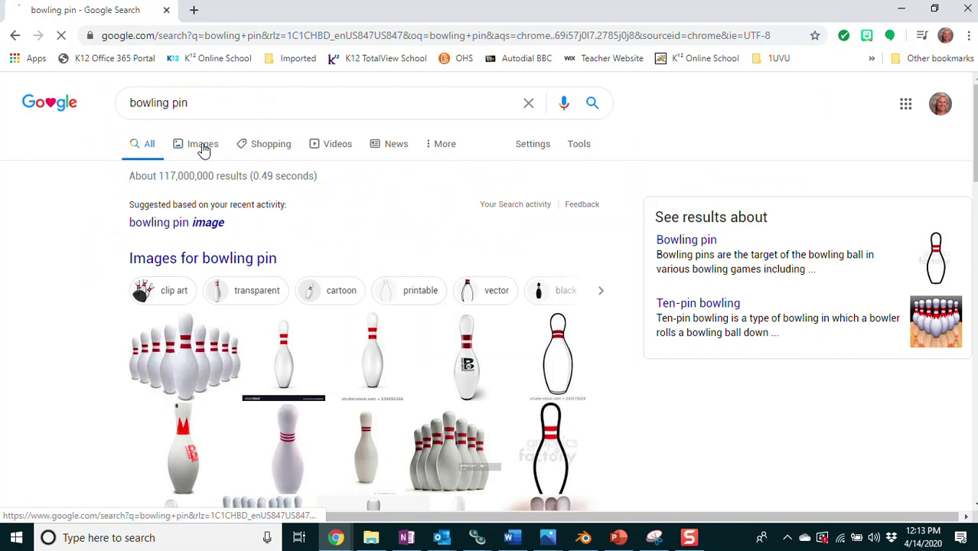
Switch to image results and preview the wooden 2018 Junior Gold bowling pin
click(202, 147)
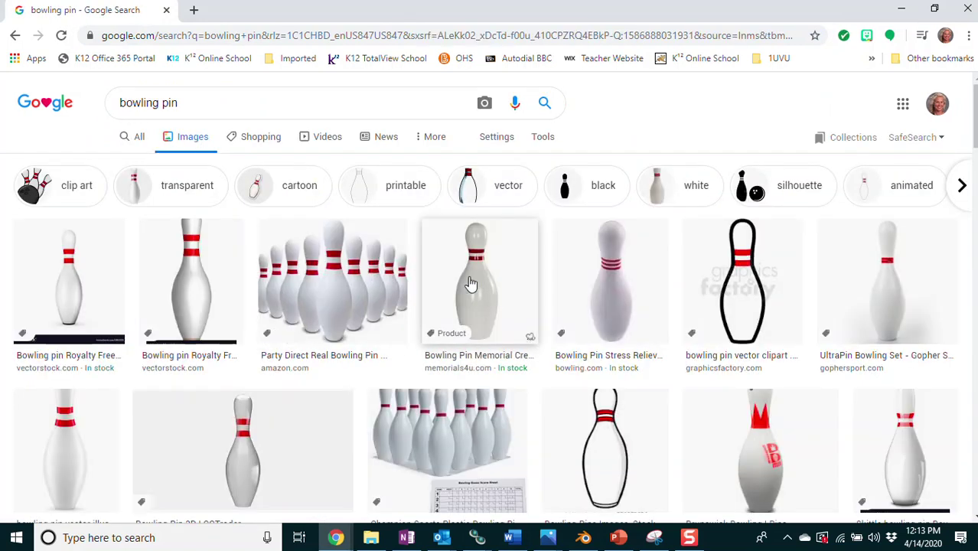
click(468, 284)
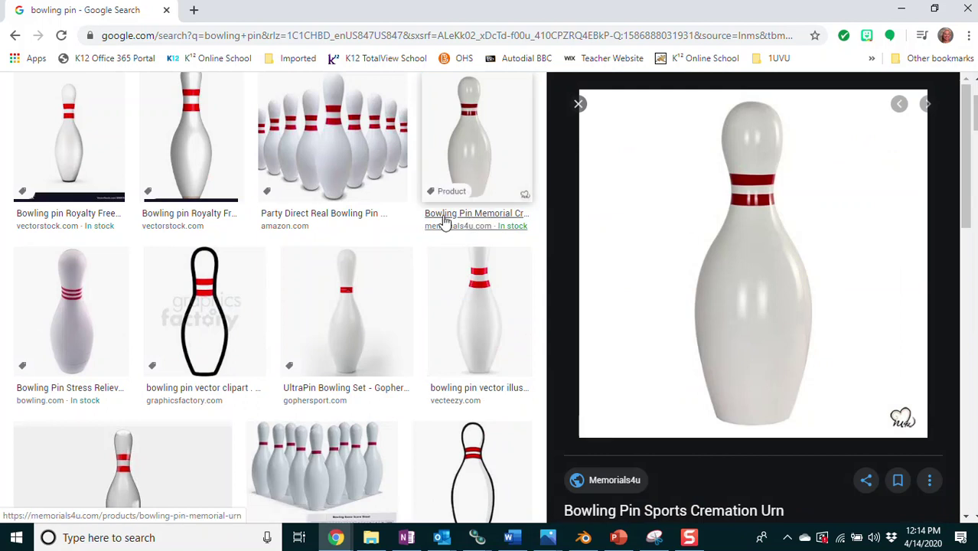
scroll(367, 192, down, 2)
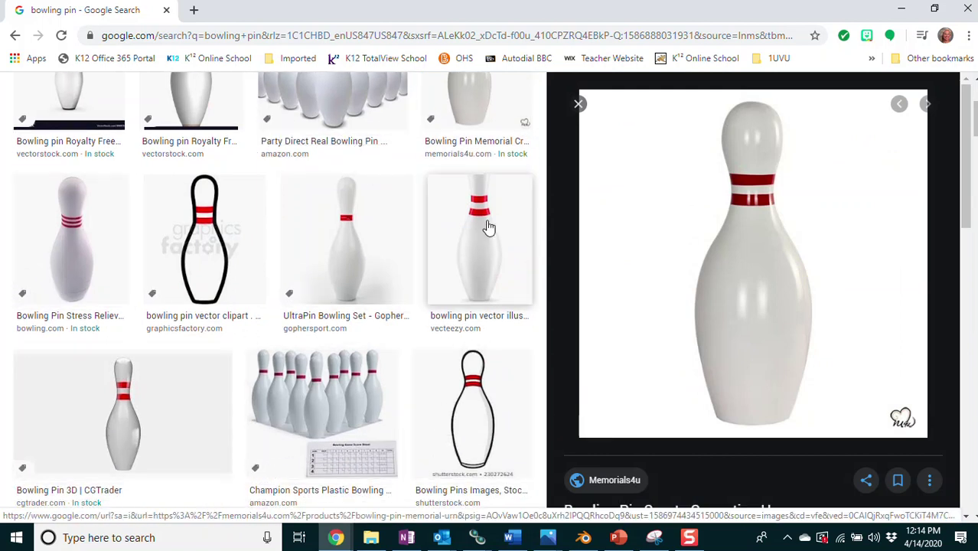
scroll(483, 264, down, 4)
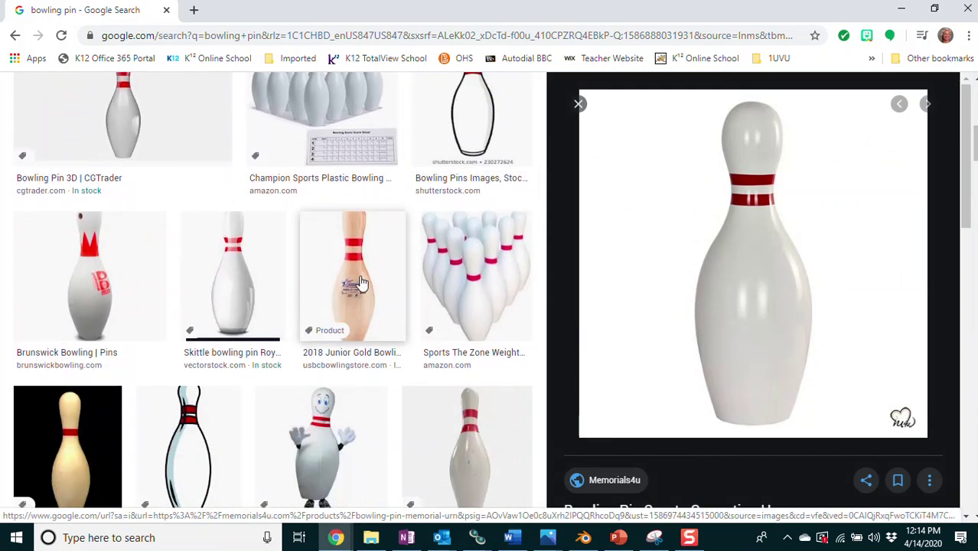
click(356, 282)
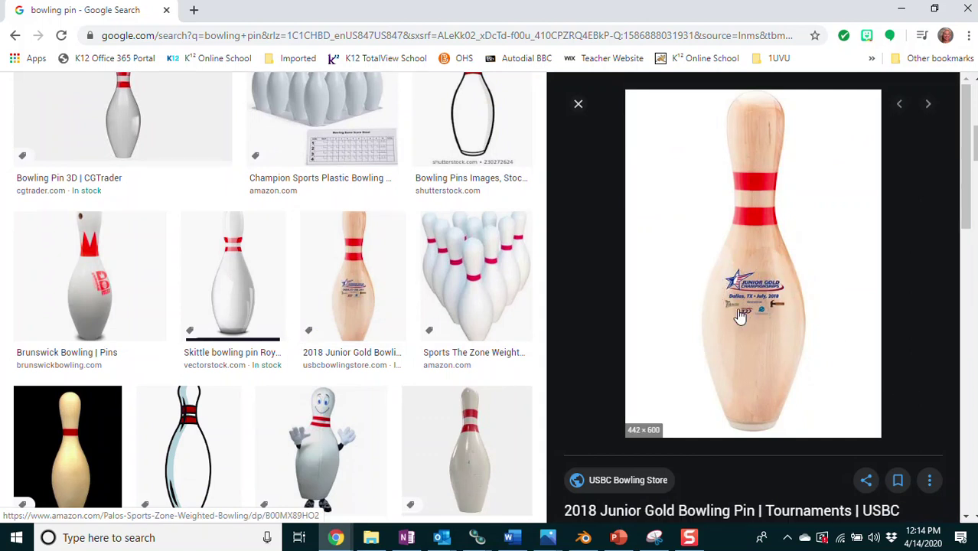
Choose Save image as... for the previewed wooden pin image
right_click(759, 255)
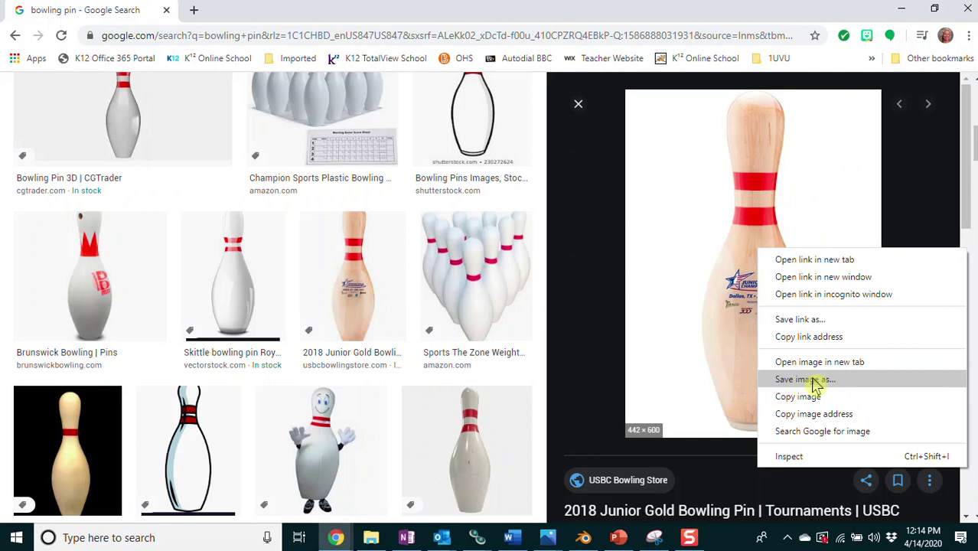
click(574, 203)
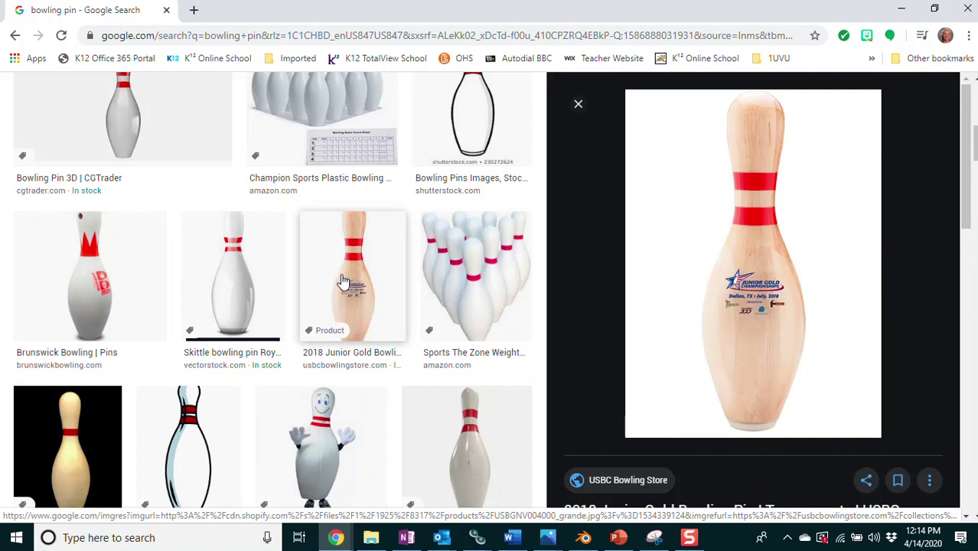
right_click(713, 245)
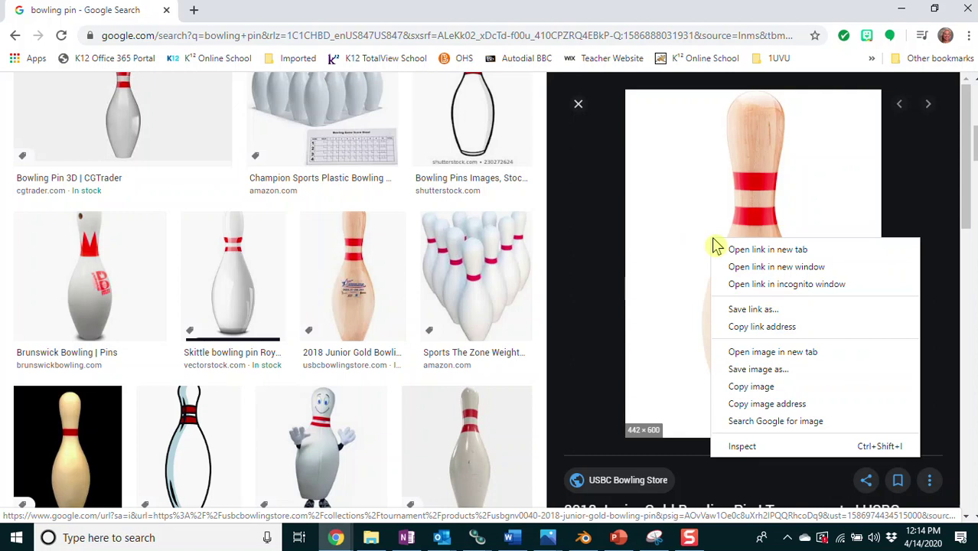
click(743, 370)
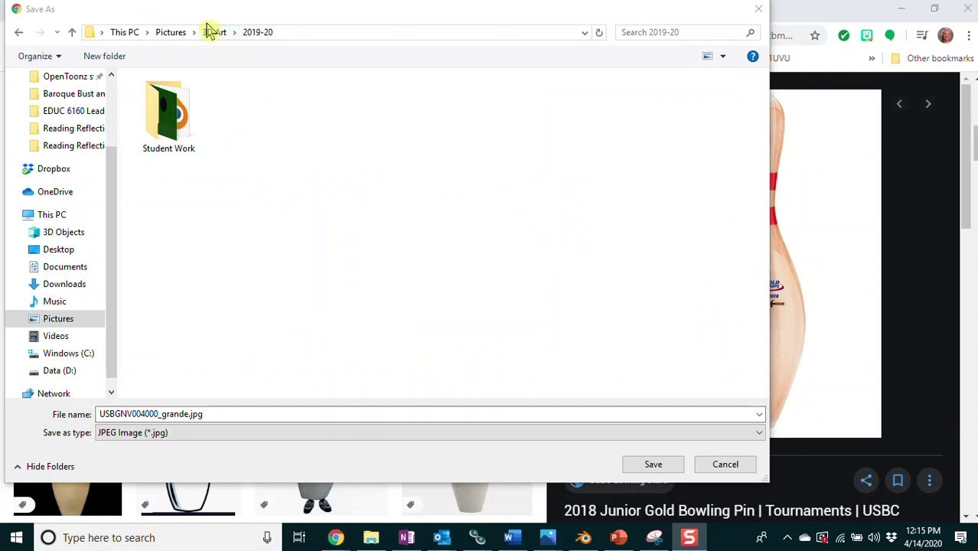
Create a new 'Bowling Alley' folder in 2019-20 and open it
click(104, 57)
text(Bolwing)
key(BackSpace)
key(BackSpace)
key(BackSpace)
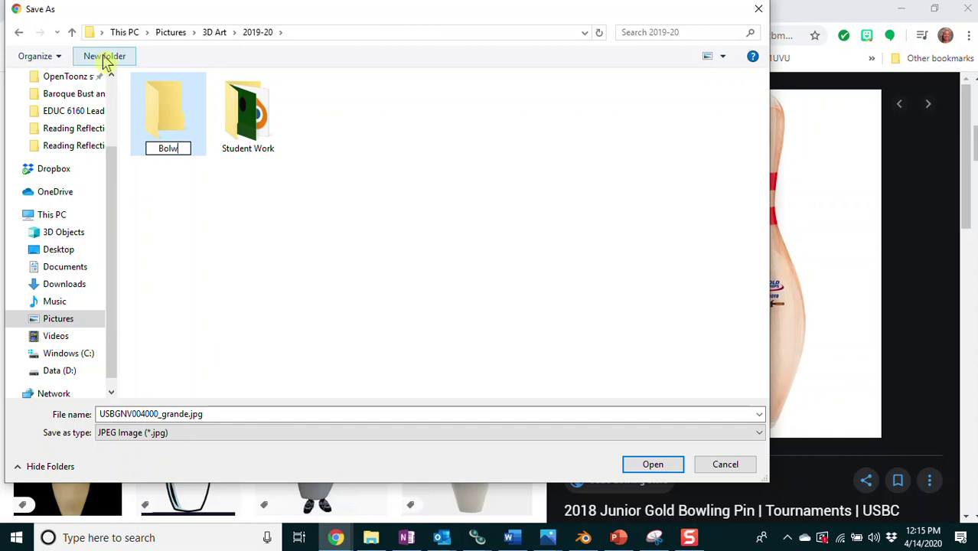
text(wling Alley)
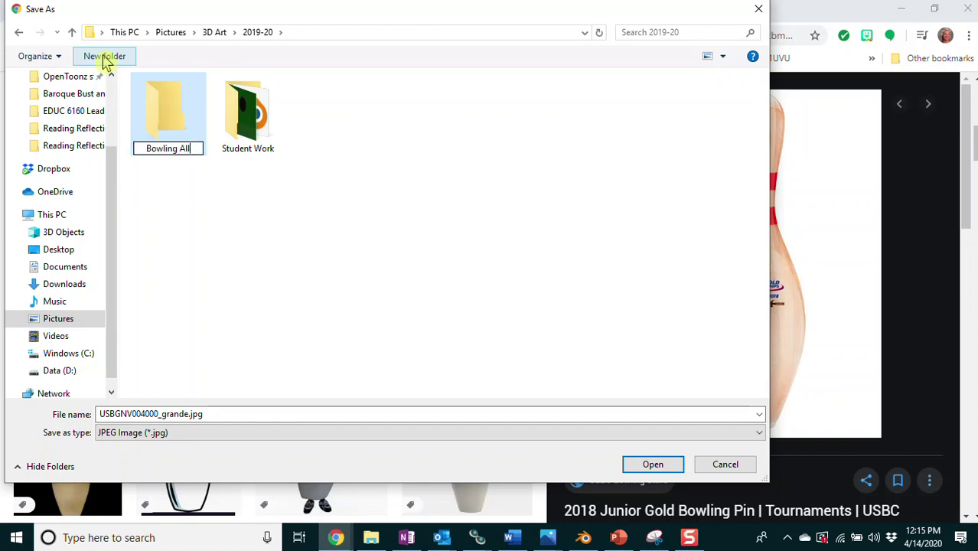
key(Return)
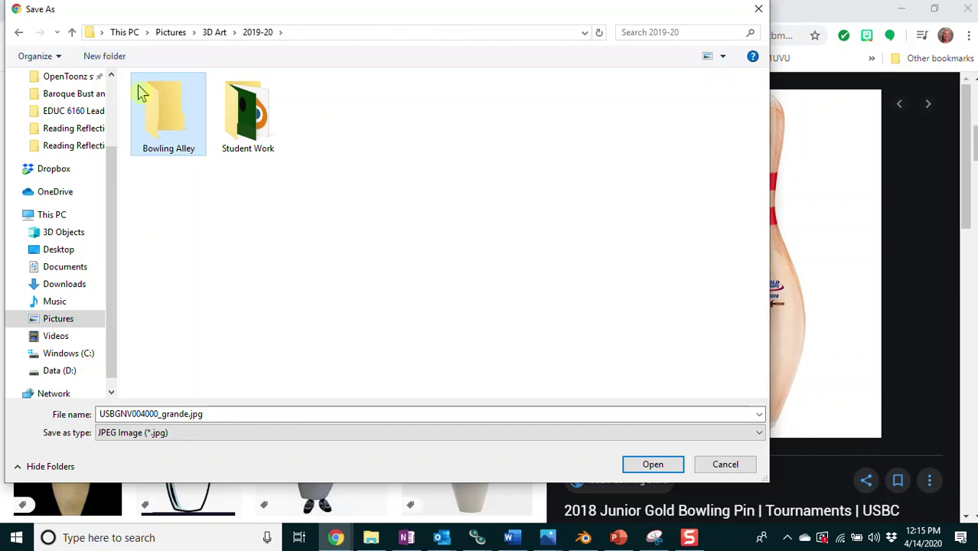
double_click(191, 124)
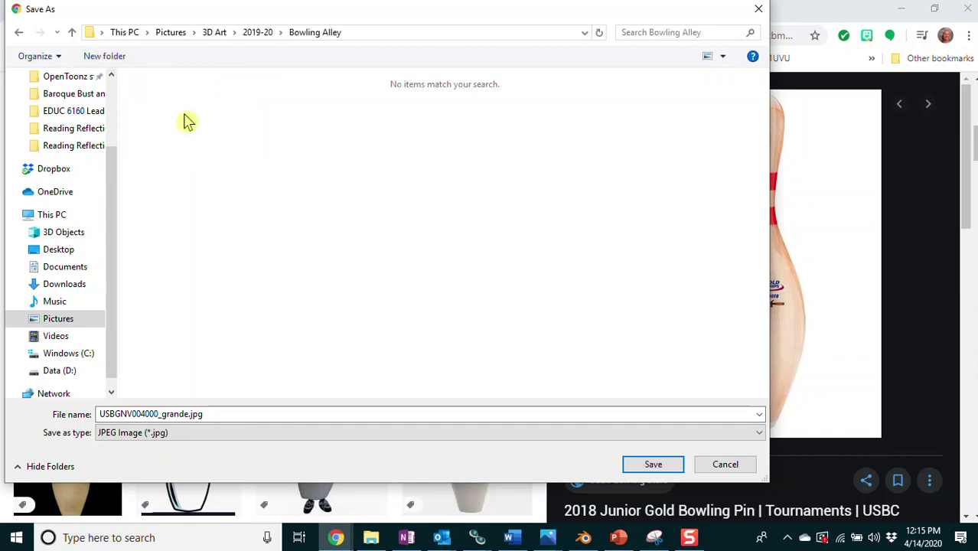
Save the pin image there as 'Pin Reference Image.jpg'
click(184, 414)
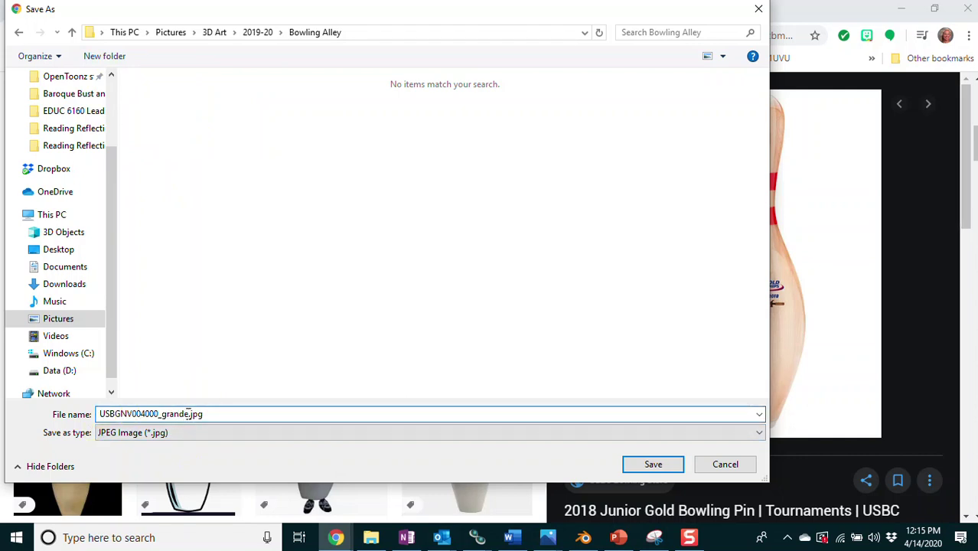
drag(165, 410, 82, 414)
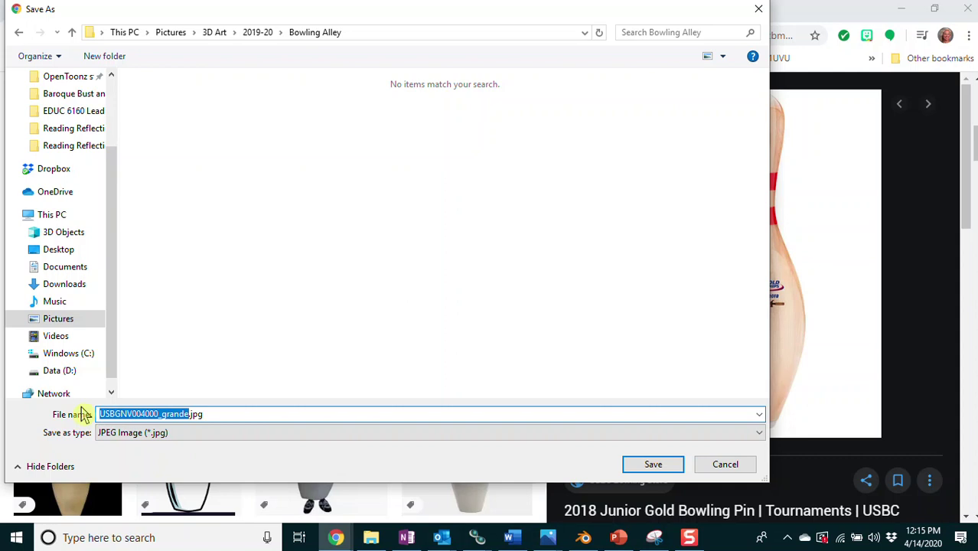
text(Pin Reference Image)
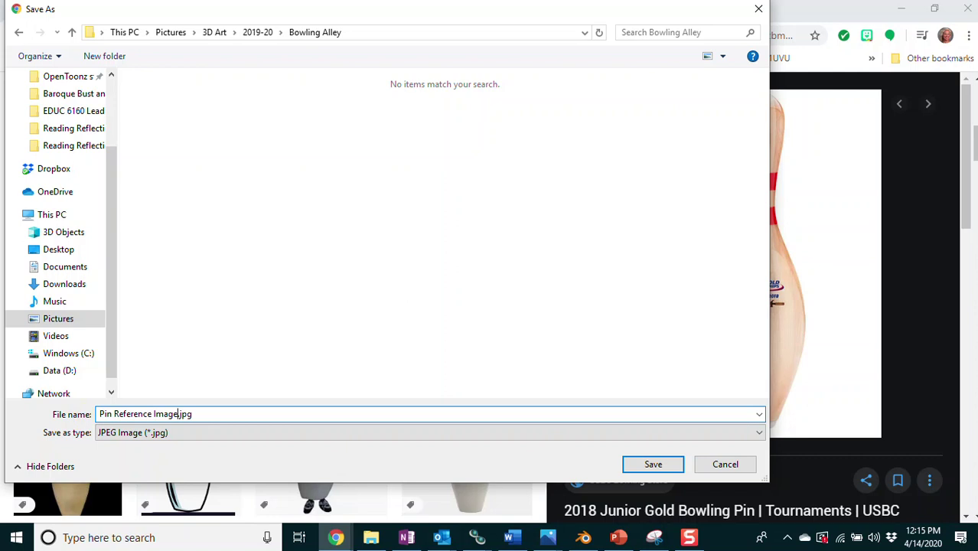
key(Return)
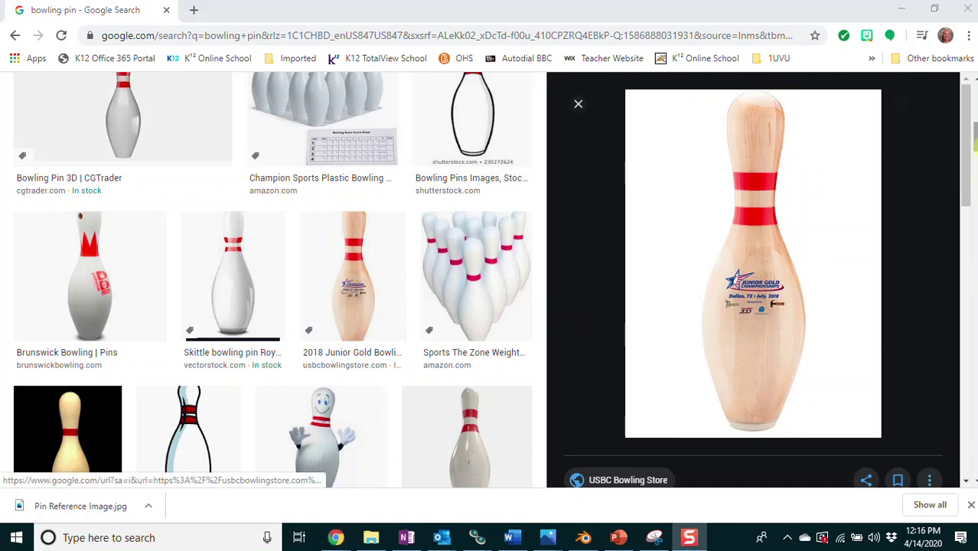
Replace the query with an image search for 'bowling alley scene'
drag(971, 182, 969, 115)
drag(217, 104, 104, 105)
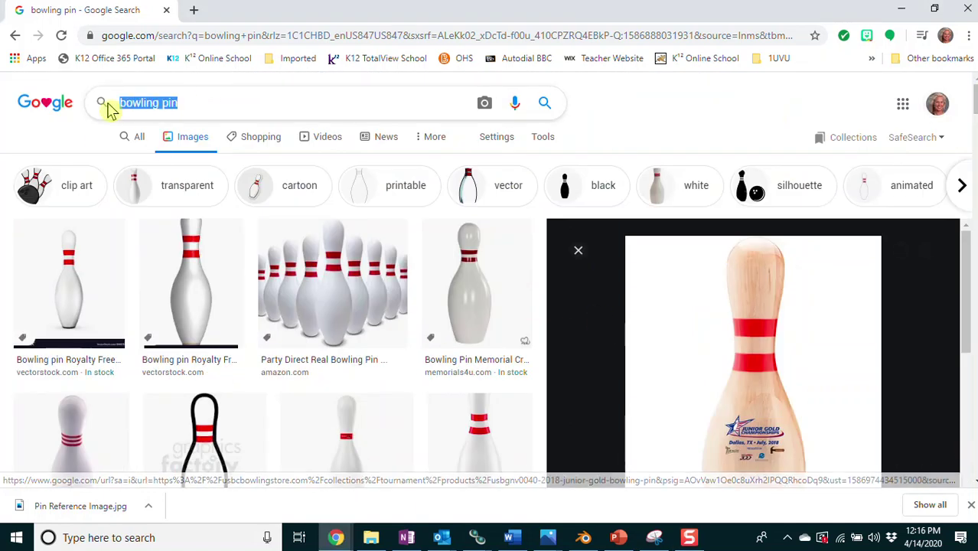
text(b)
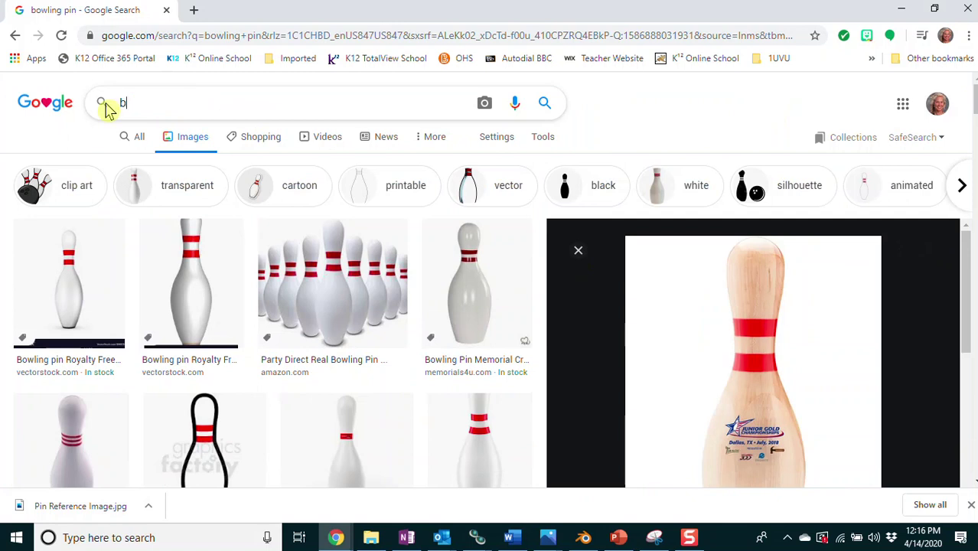
text(owling alley scene)
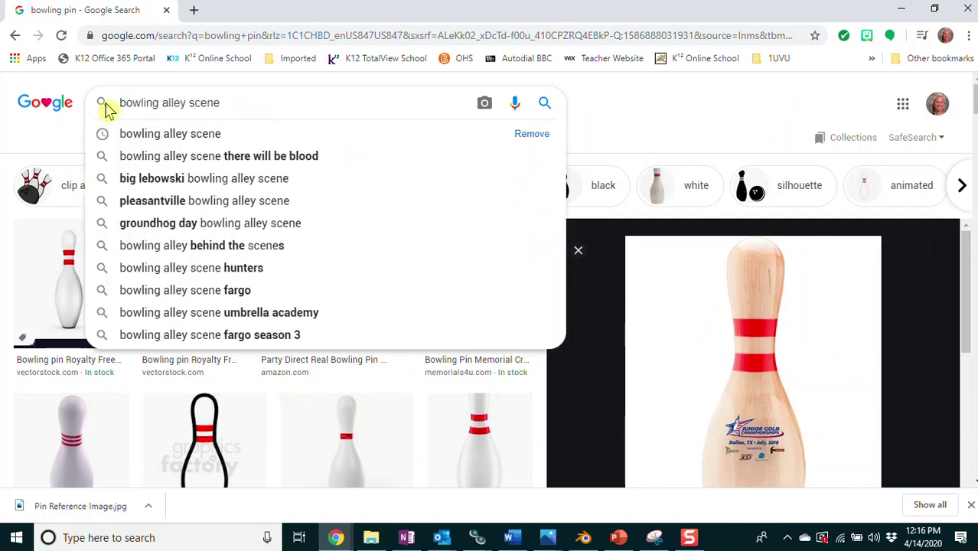
key(Return)
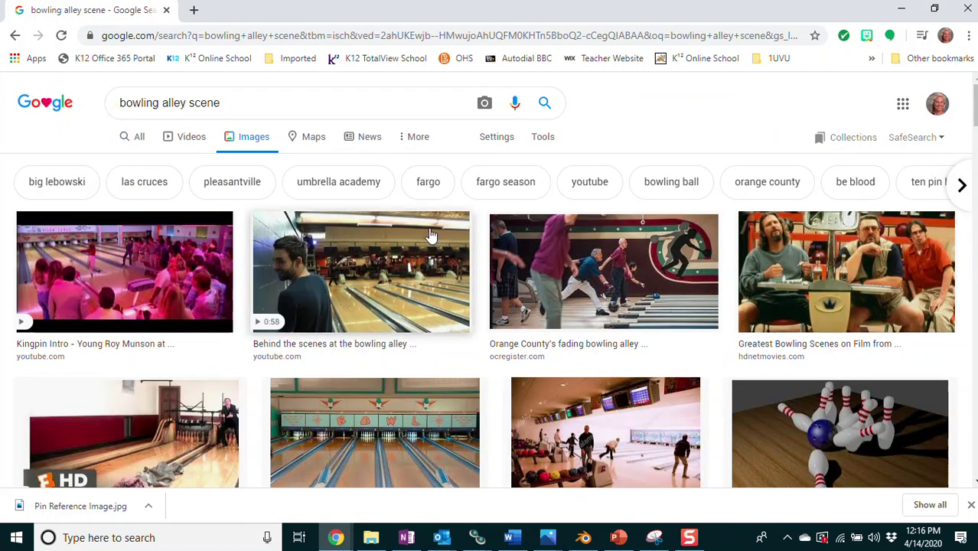
Preview the cartoon bowling lanes background image
scroll(431, 245, down, 2)
scroll(394, 293, down, 1)
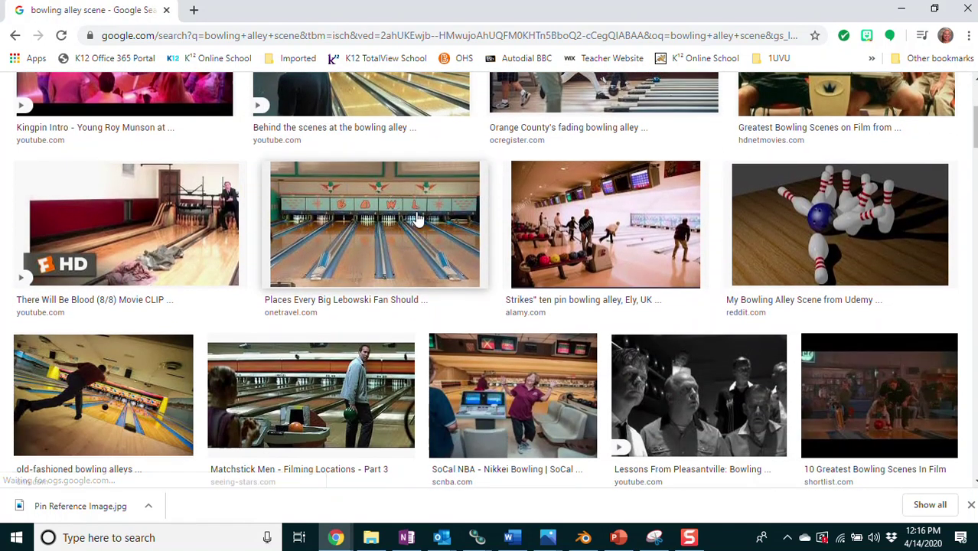
scroll(393, 213, down, 3)
scroll(392, 209, down, 4)
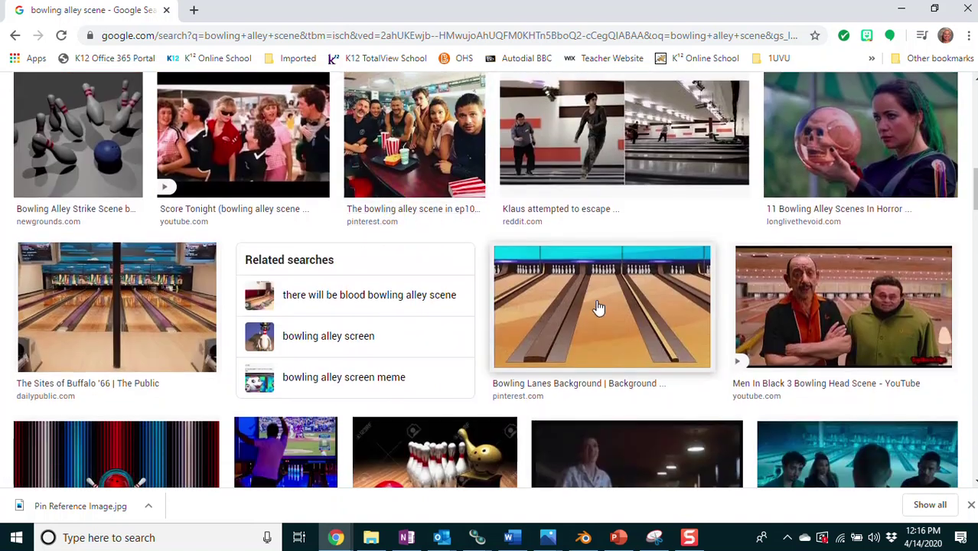
click(600, 307)
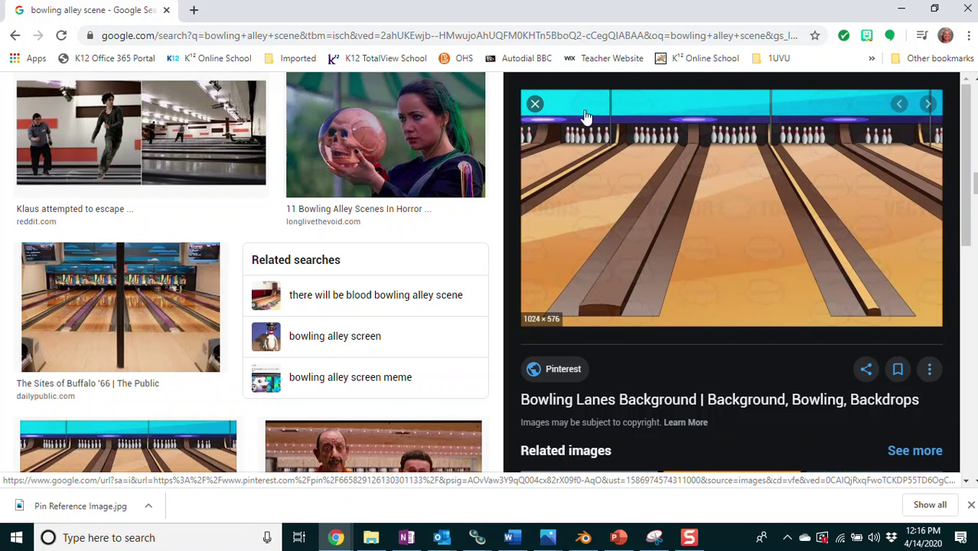
Preview the Zero Gravity bowling curtain wall image
scroll(387, 239, down, 2)
scroll(380, 237, down, 1)
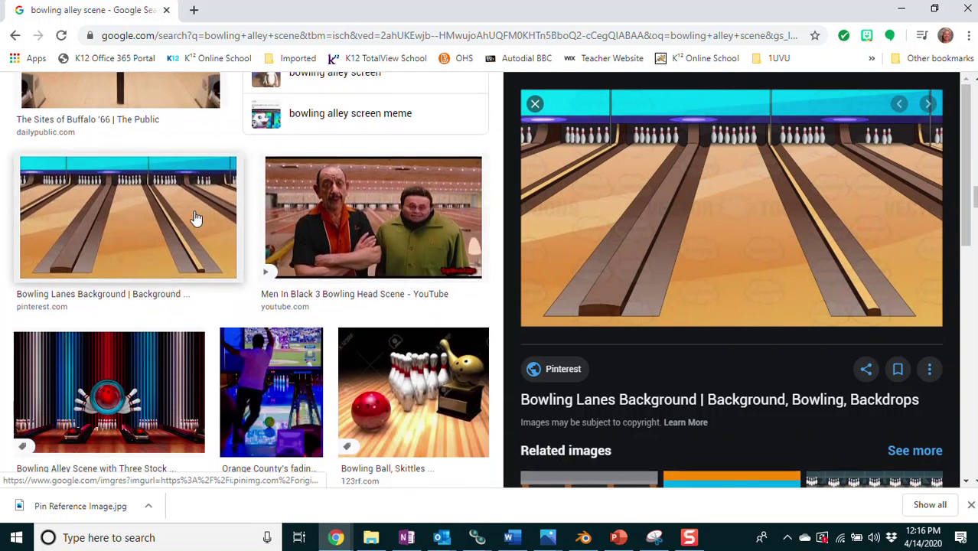
scroll(196, 218, down, 3)
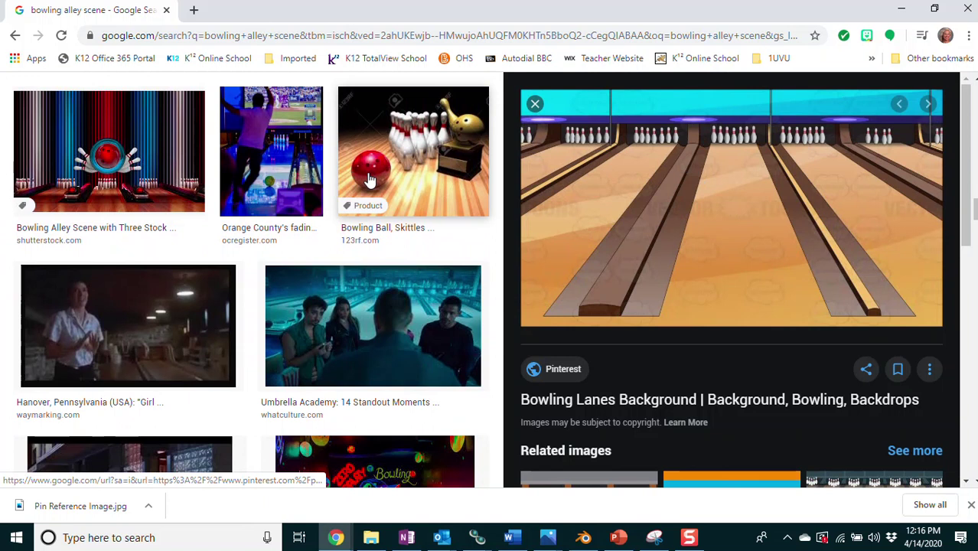
scroll(367, 179, down, 3)
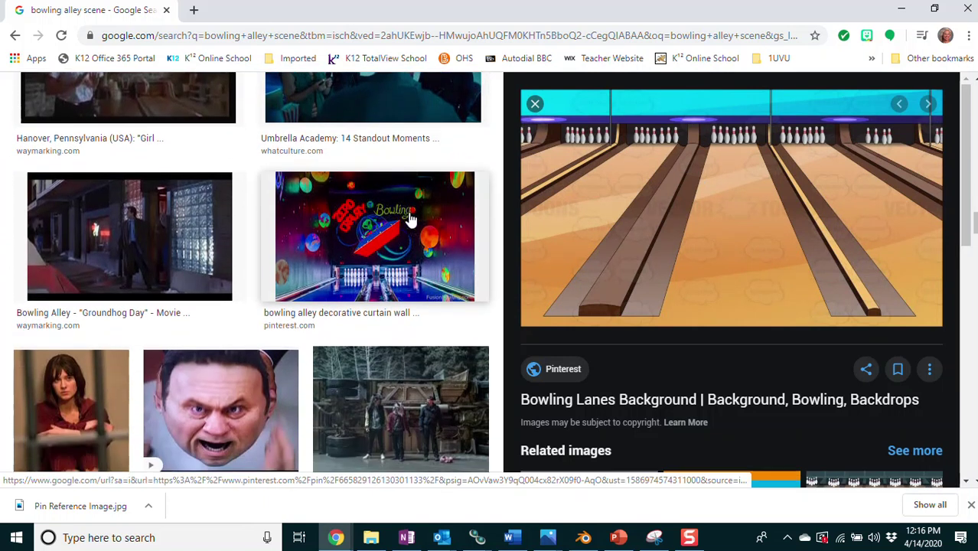
click(410, 220)
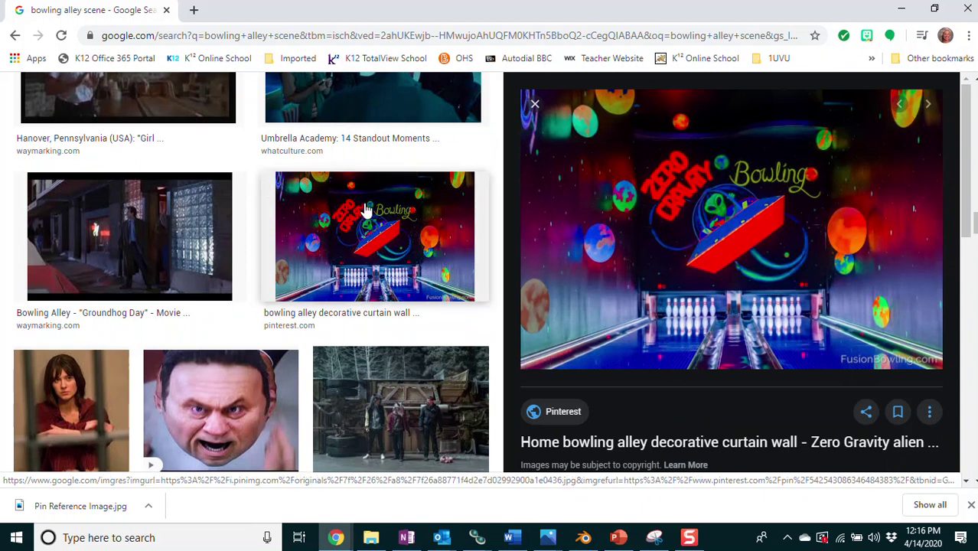
Save the Zero Gravity curtain wall image as 'Bowling Alley Background'
right_click(742, 208)
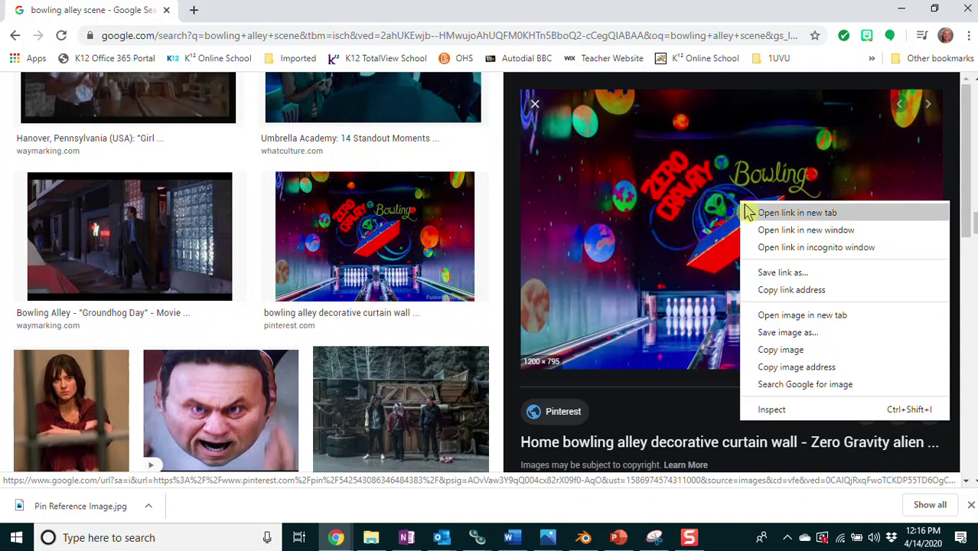
click(789, 334)
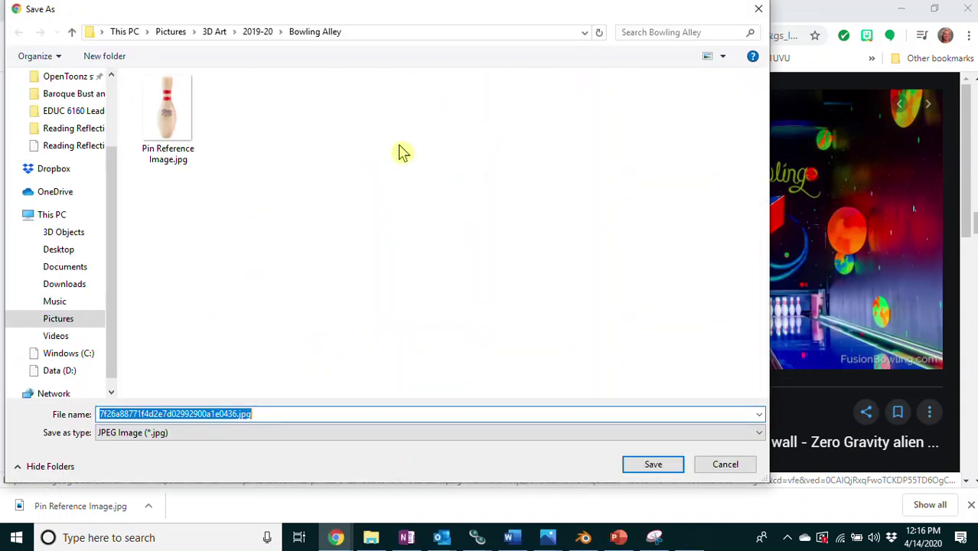
text(Bowling Alley Backg)
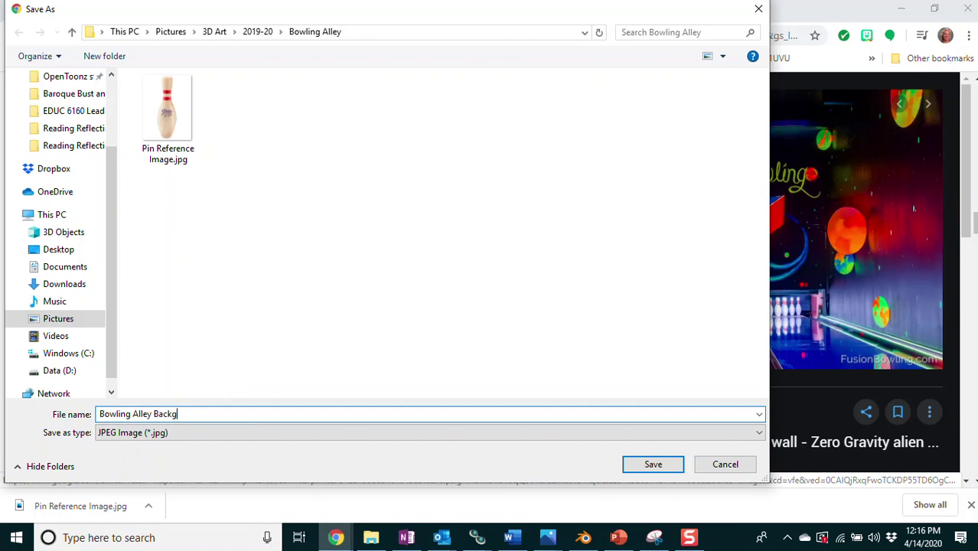
text(round)
key(Return)
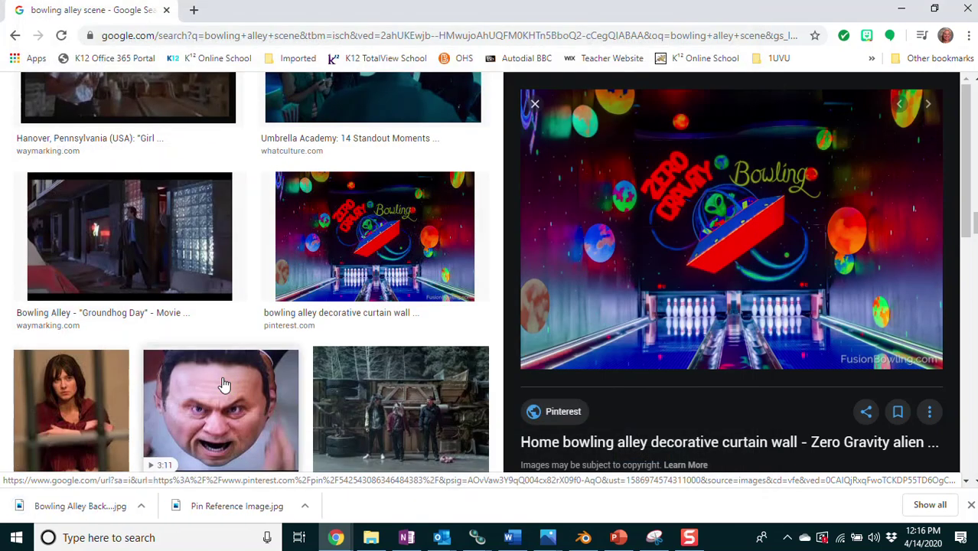
Change the image search from 'bowling alley scene' to 'bowling ball'
scroll(913, 207, up, 5)
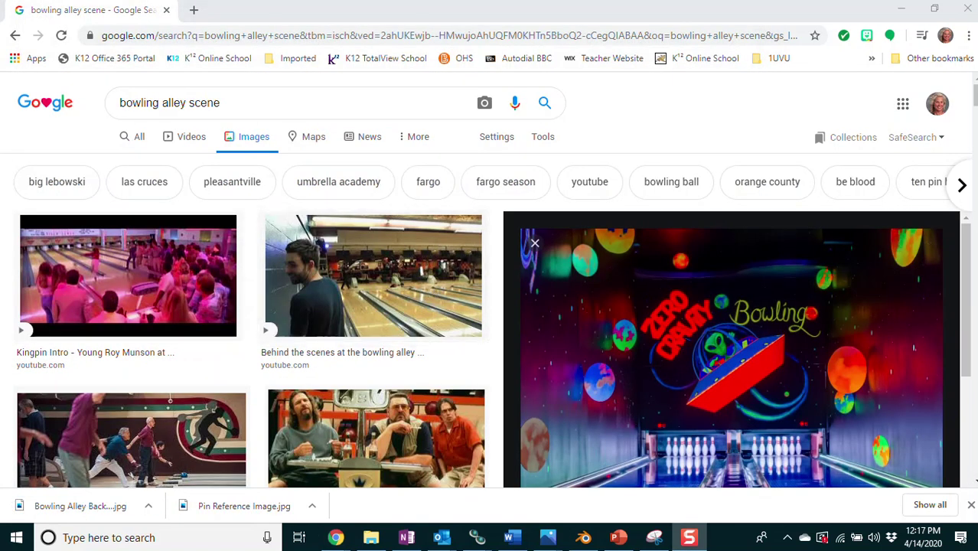
drag(222, 103, 168, 104)
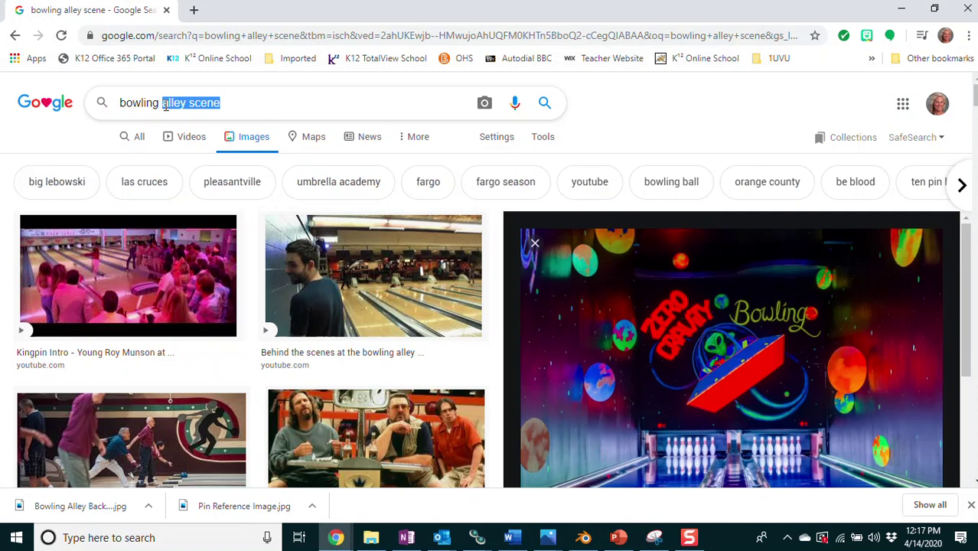
text(ball)
key(Return)
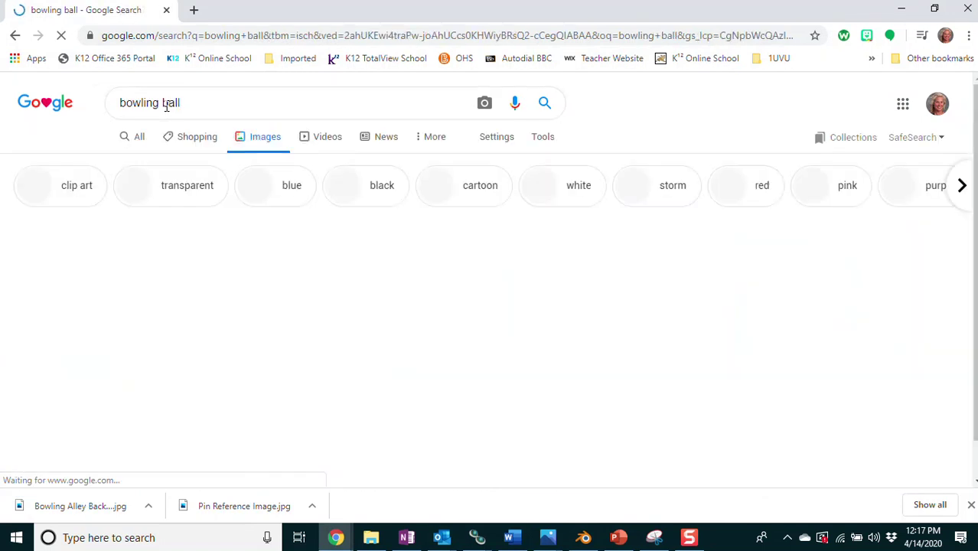
Scroll through the bowling ball image results
scroll(414, 245, down, 1)
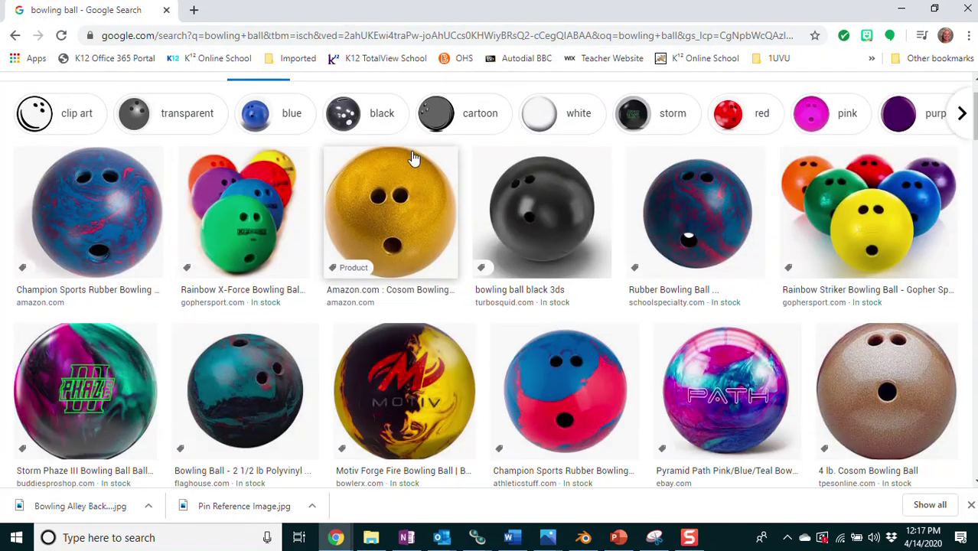
scroll(392, 199, down, 4)
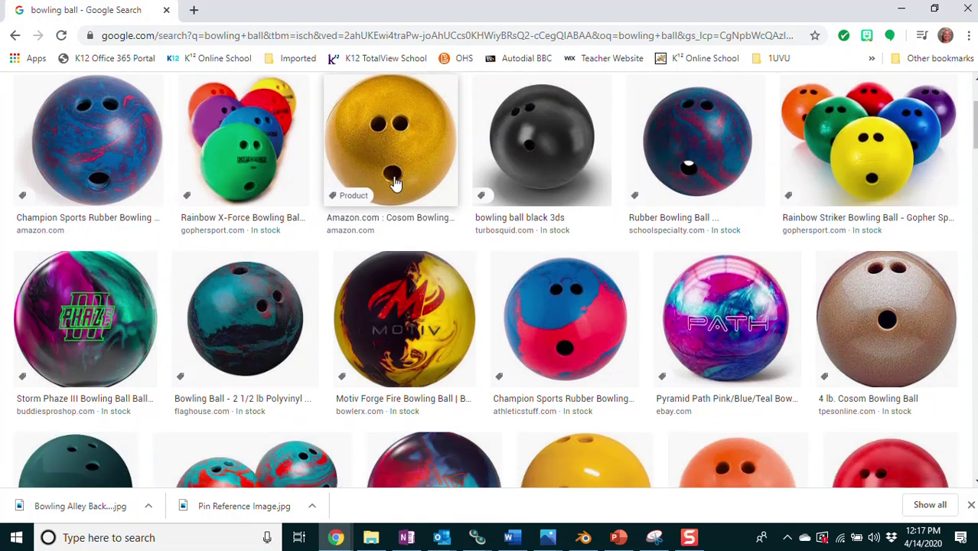
scroll(394, 184, down, 3)
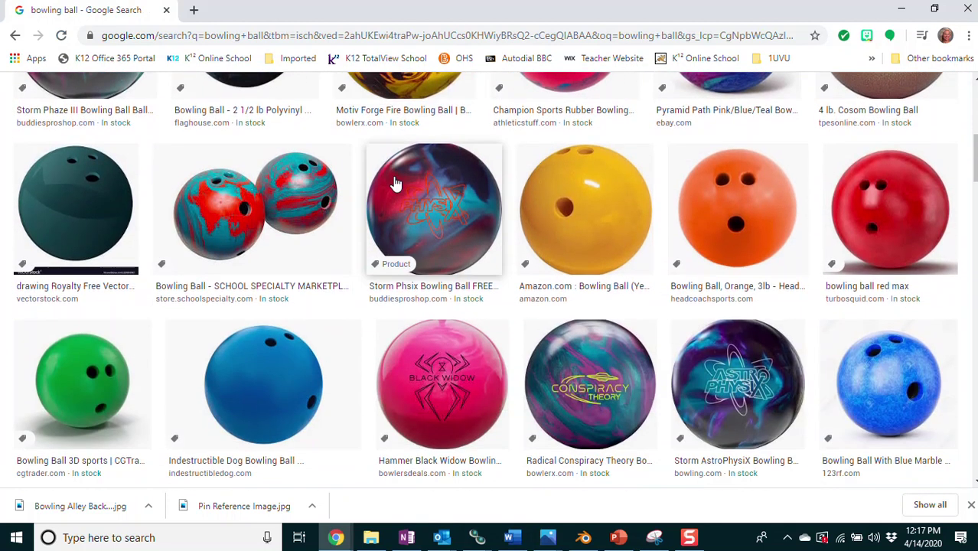
scroll(460, 268, down, 2)
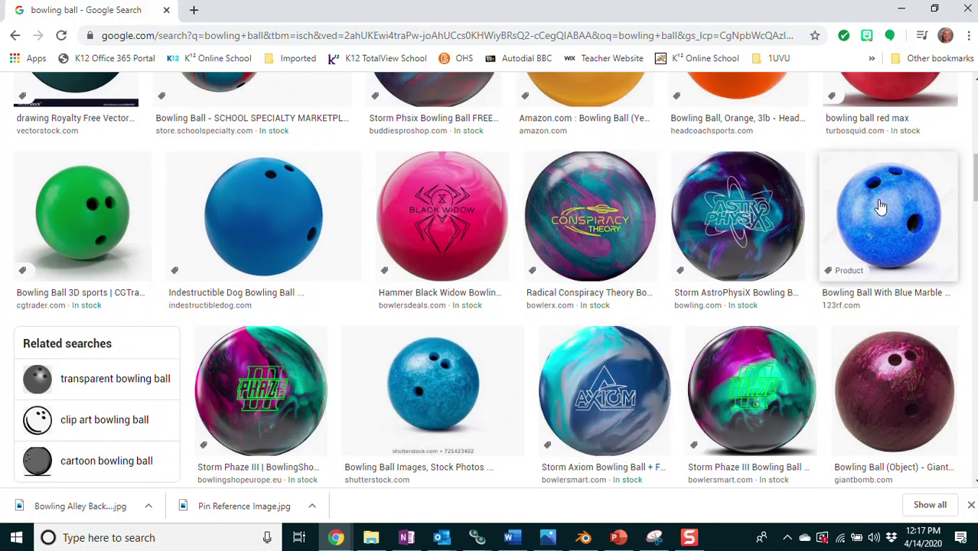
scroll(422, 225, down, 2)
scroll(422, 226, down, 5)
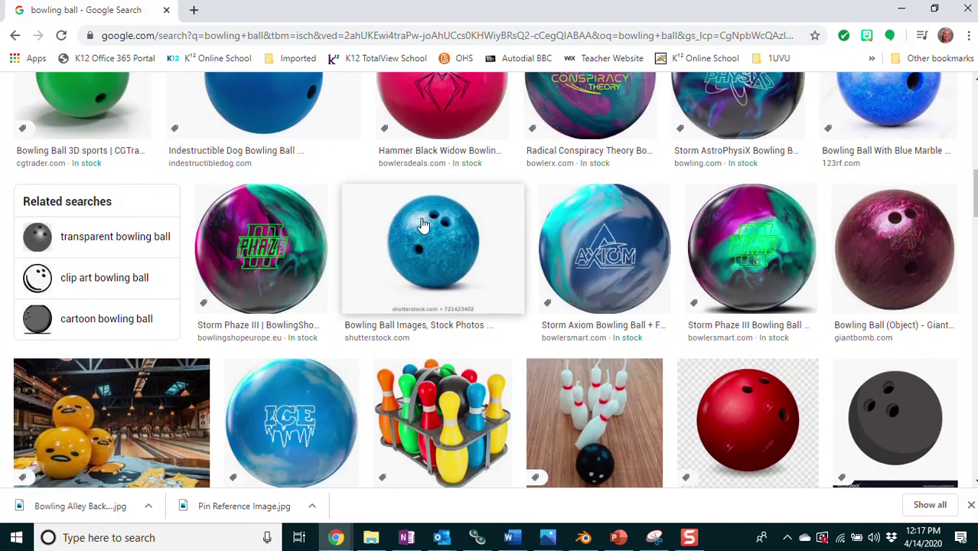
scroll(420, 222, down, 5)
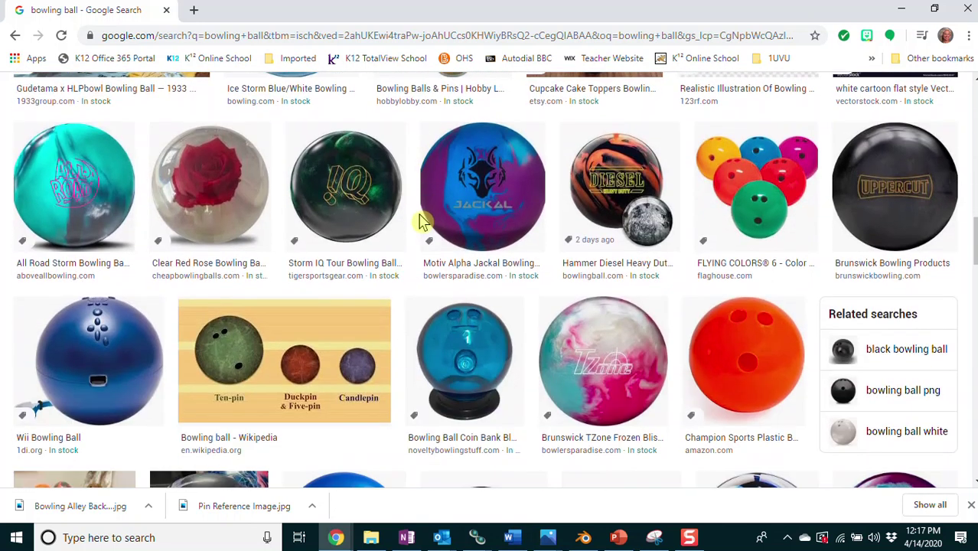
scroll(421, 222, down, 2)
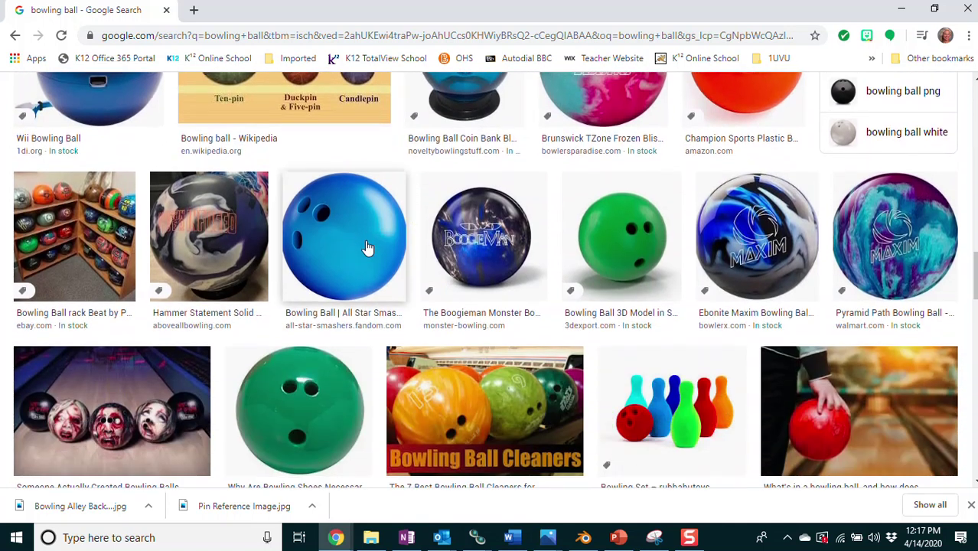
scroll(330, 299, down, 1)
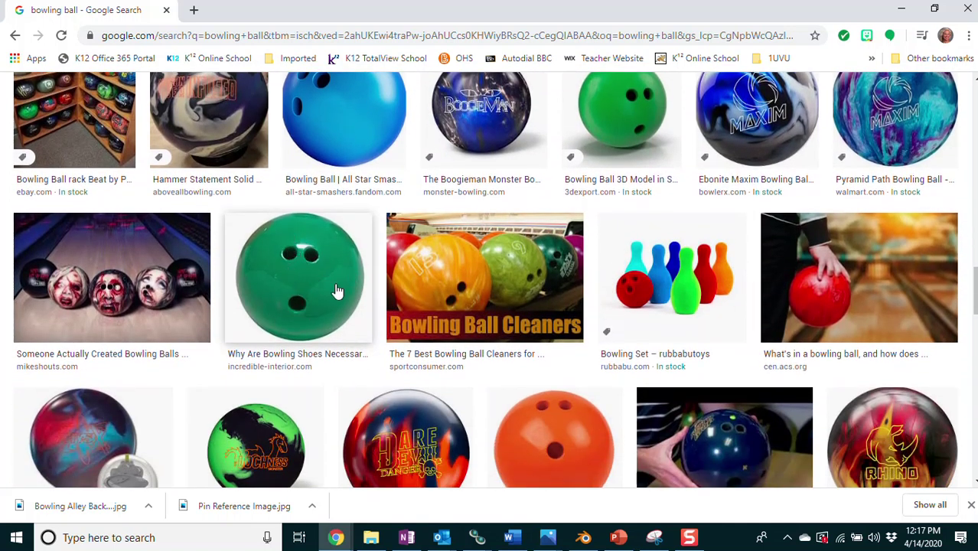
Save the solid green bowling ball image as 'bowling ball reference image'
click(305, 274)
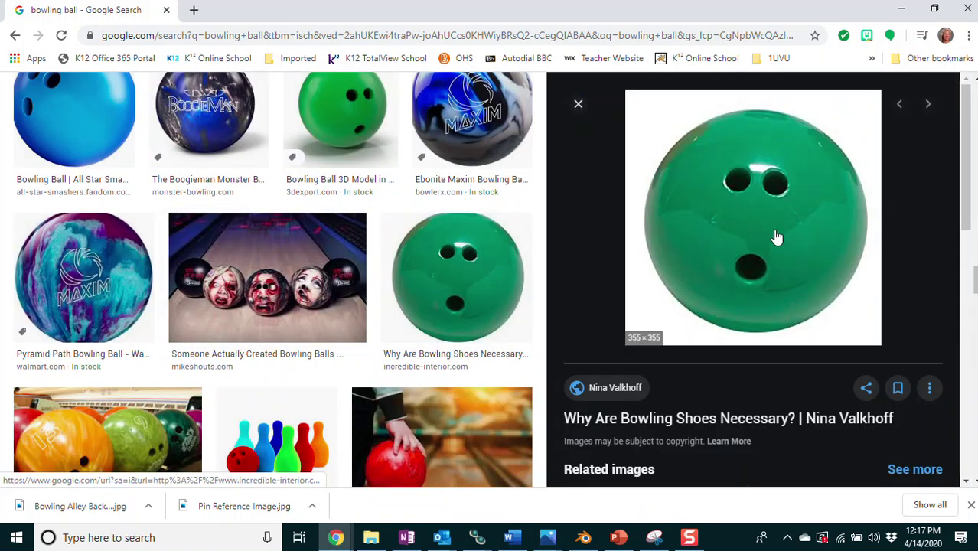
right_click(739, 228)
click(777, 354)
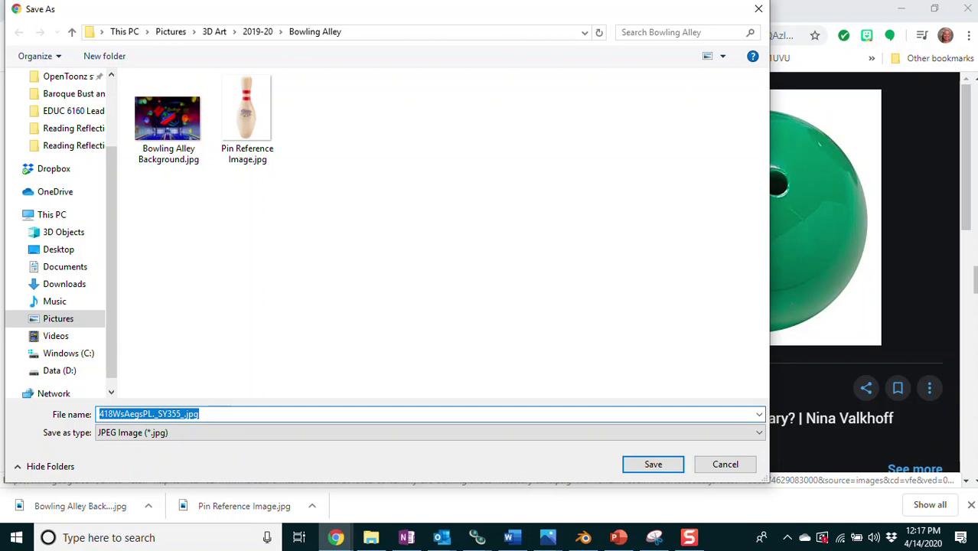
text(bol)
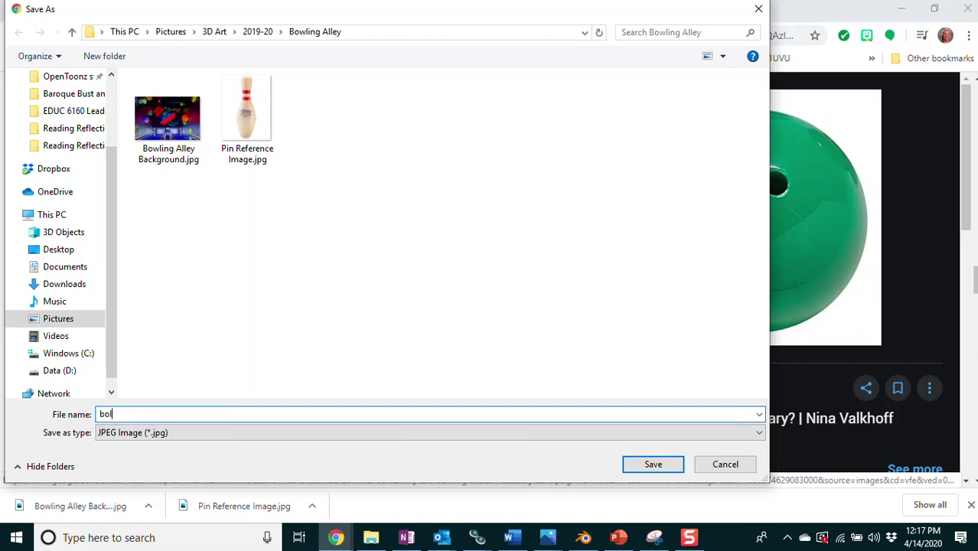
text(wwling ball reference image)
key(Return)
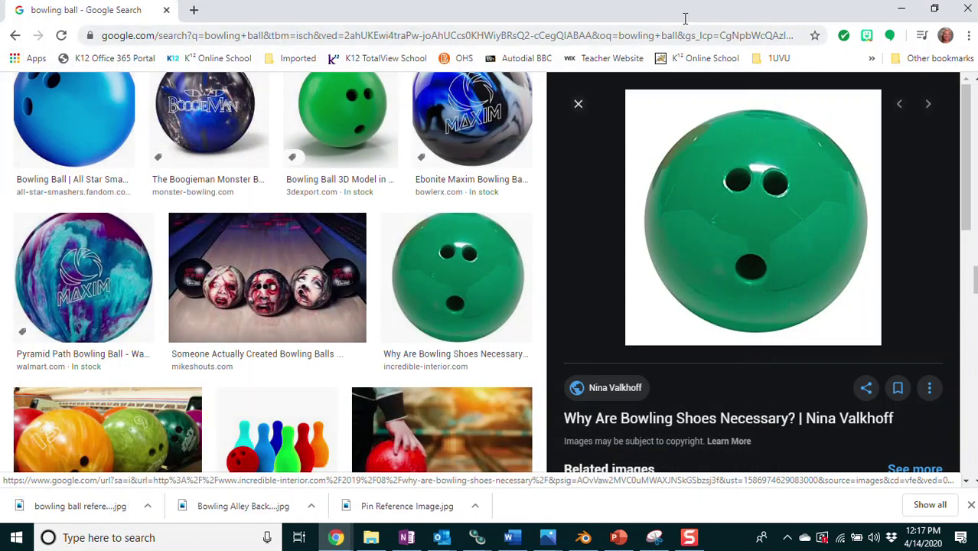